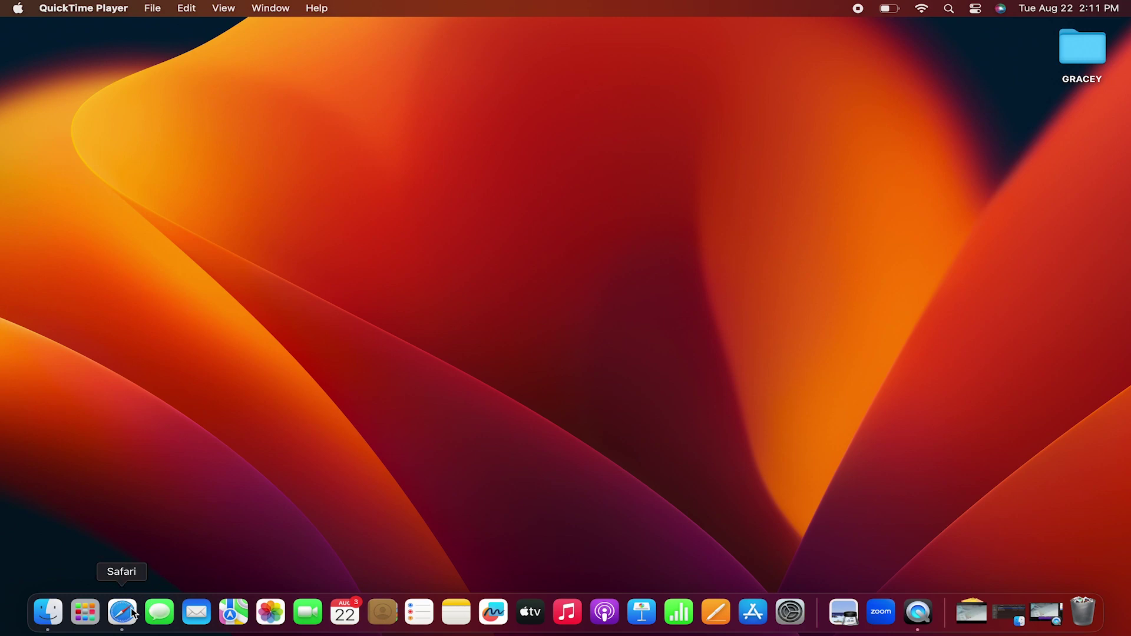
Step: Open Safari and load youtube.com from the address bar
{"action": "left_click", "coordinate": [132, 613]}
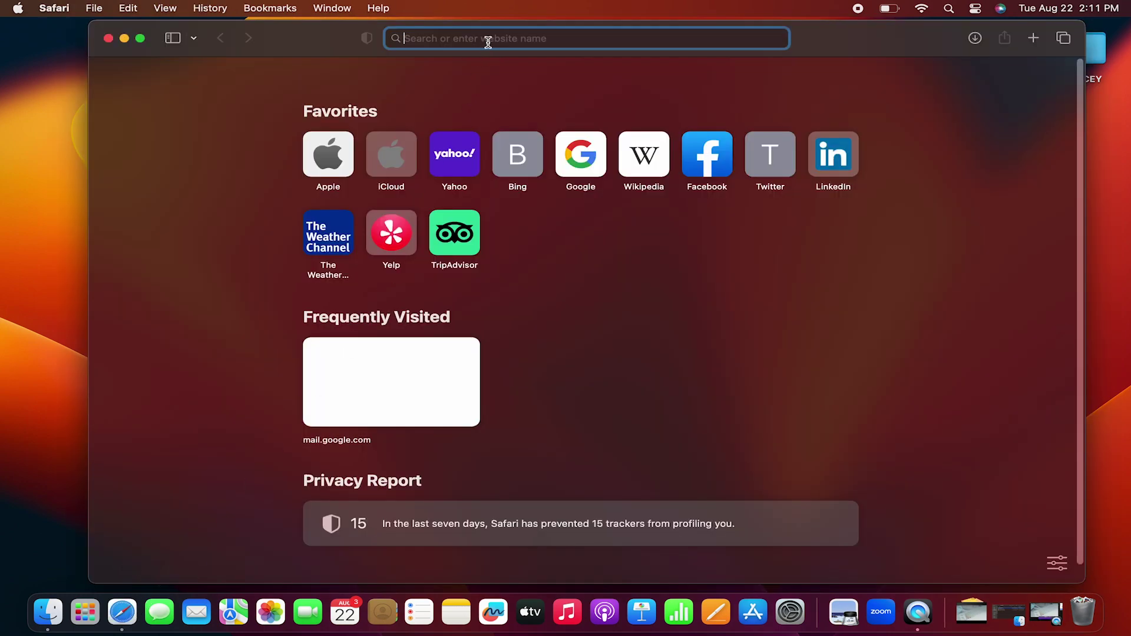
{"action": "type", "text": "YOU"}
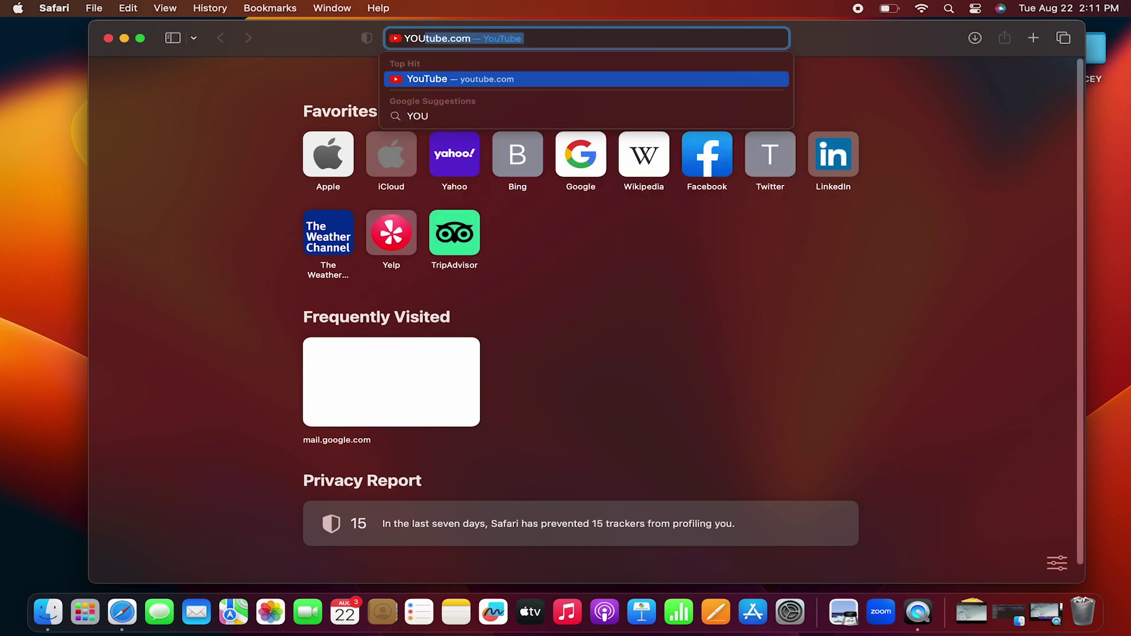
{"action": "key", "text": "Return"}
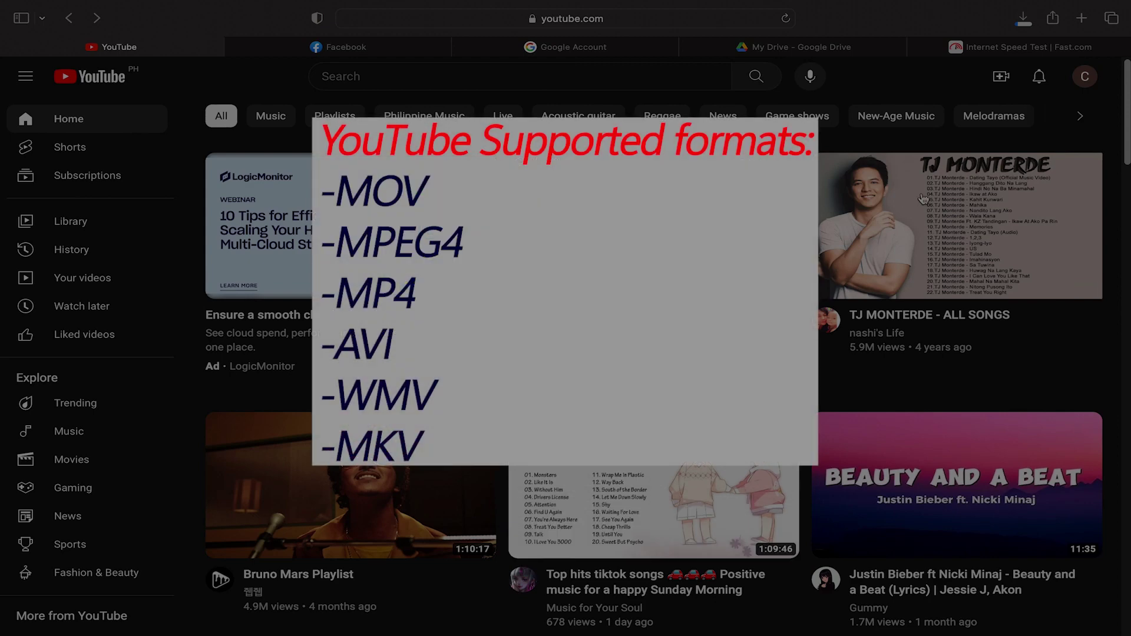
Step: Open YouTube's Create menu to start a video upload
{"action": "left_click", "coordinate": [1003, 87]}
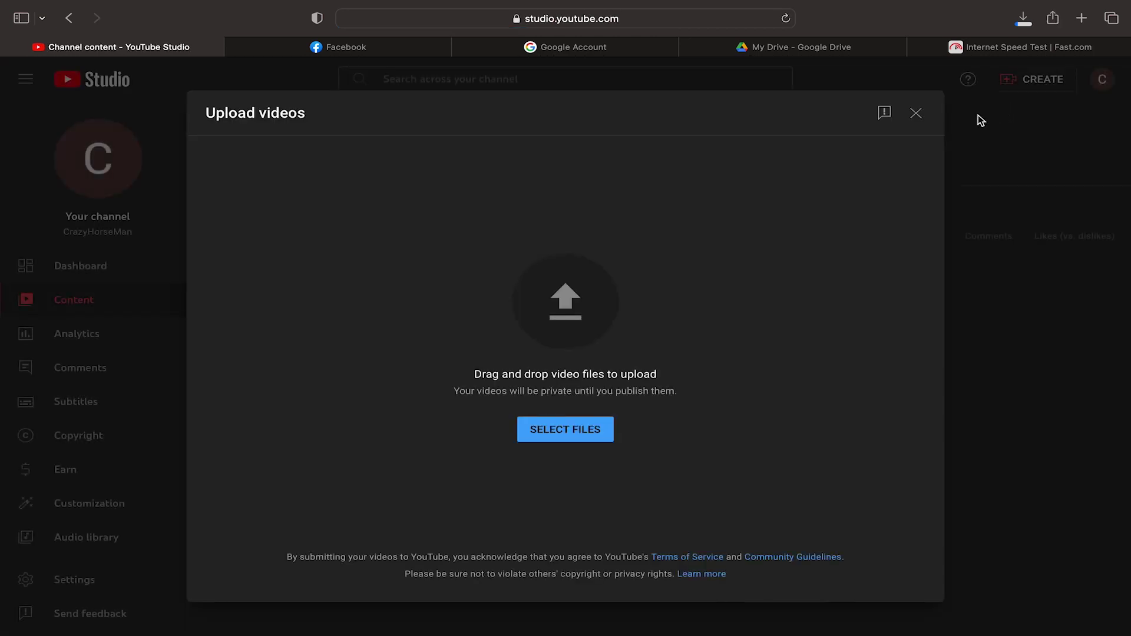
Step: Open the upload file chooser via SELECT FILES, then start a new Safari window
{"action": "left_click", "coordinate": [559, 435]}
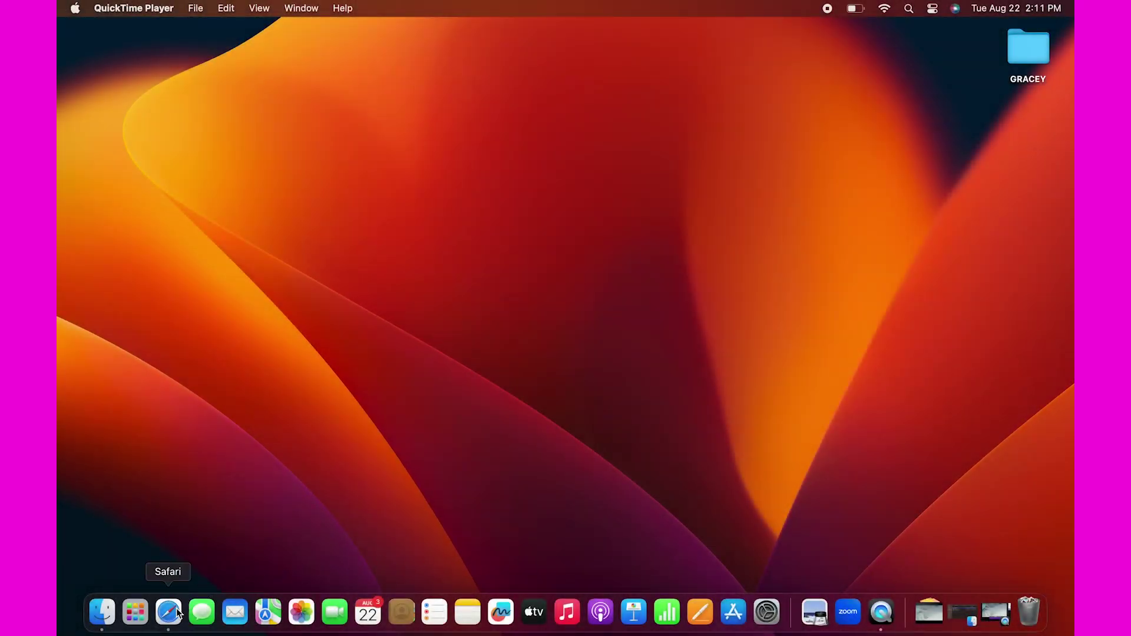
{"action": "left_click", "coordinate": [169, 613]}
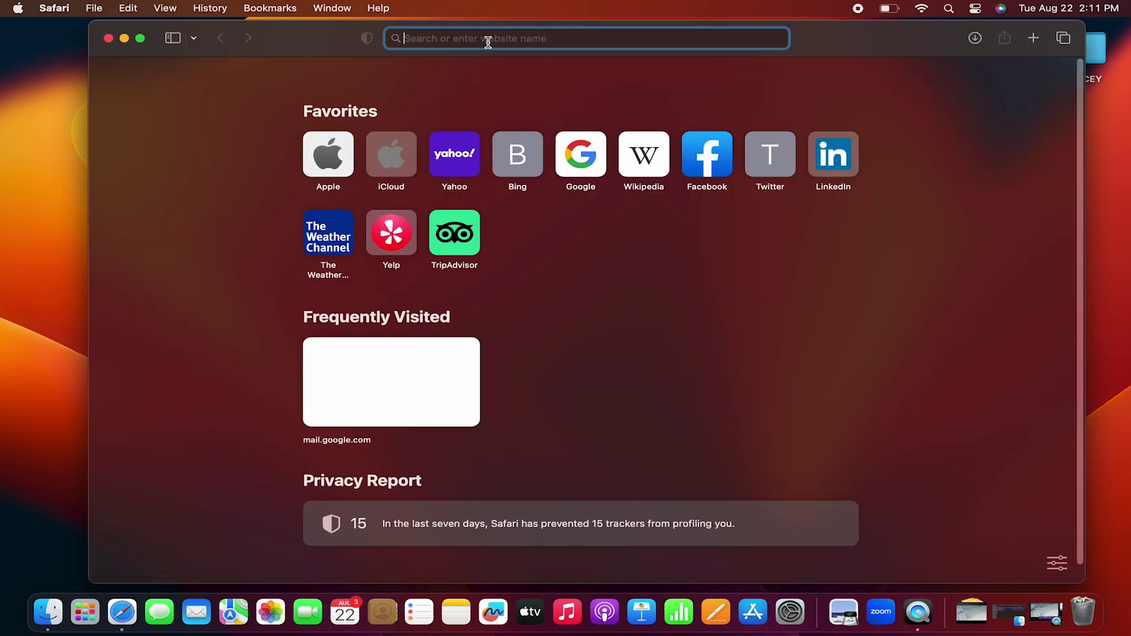
Step: Reload YouTube's signed-in home page in Safari by entering 'youtube' in the address bar
{"action": "type", "text": "Y"}
{"action": "type", "text": "OU"}
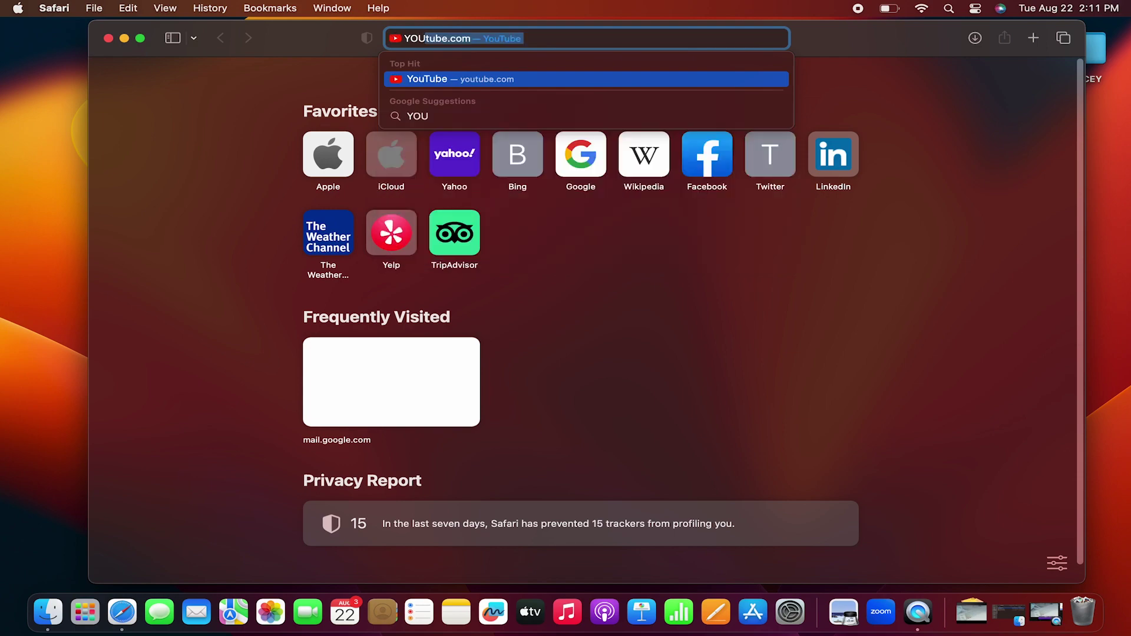
{"action": "key", "text": "Return"}
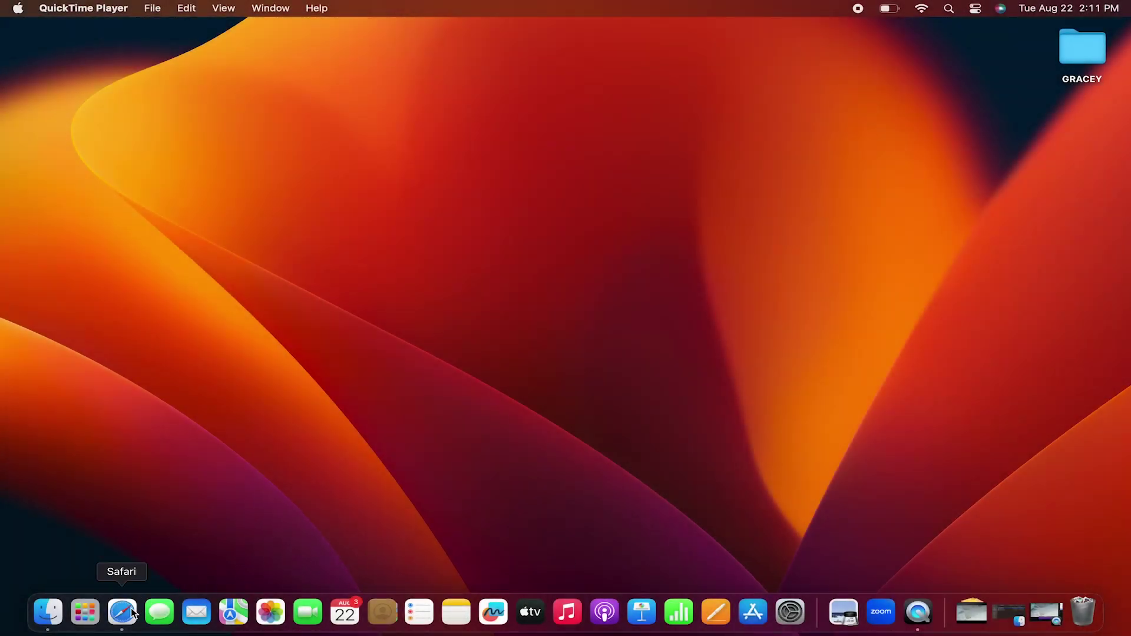
{"action": "left_click", "coordinate": [122, 612]}
{"action": "type", "text": "youtube"}
{"action": "key", "text": "Return"}
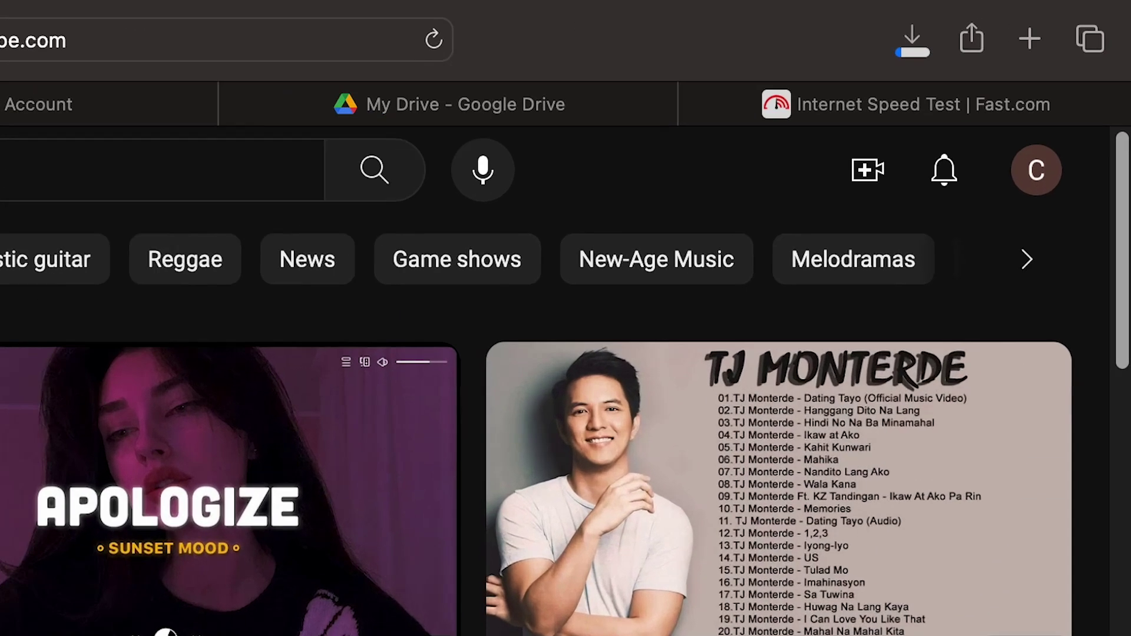
Step: Upload video (2160p).mp4 from Downloads through Create > Upload video
{"action": "left_click", "coordinate": [869, 171]}
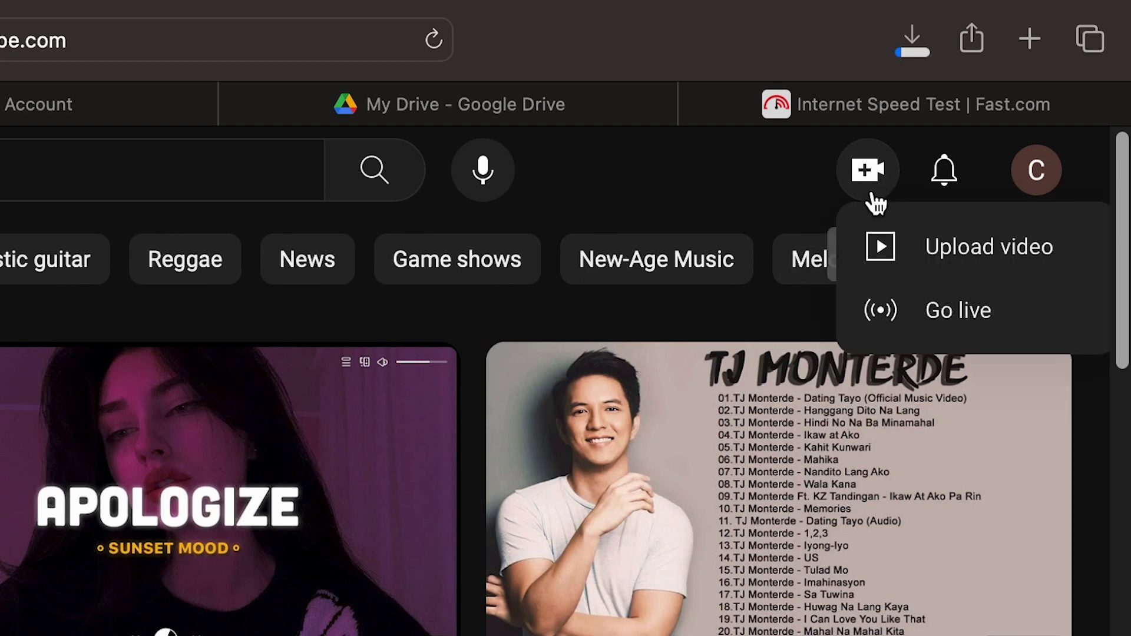
{"action": "left_click", "coordinate": [923, 244]}
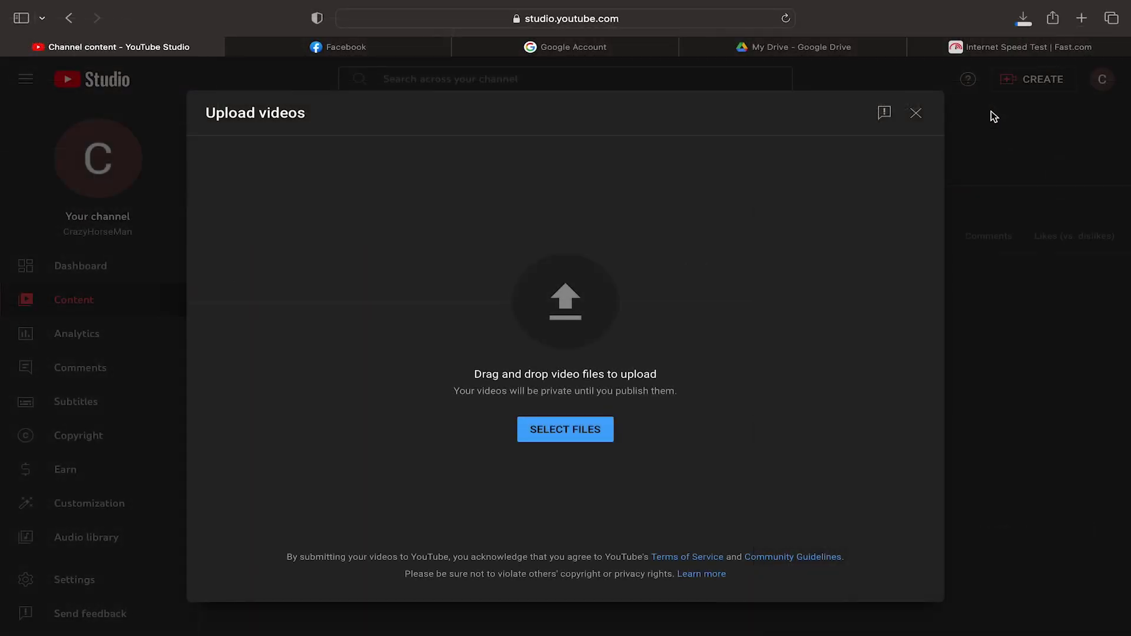
{"action": "left_click", "coordinate": [560, 430]}
{"action": "left_click", "coordinate": [733, 274]}
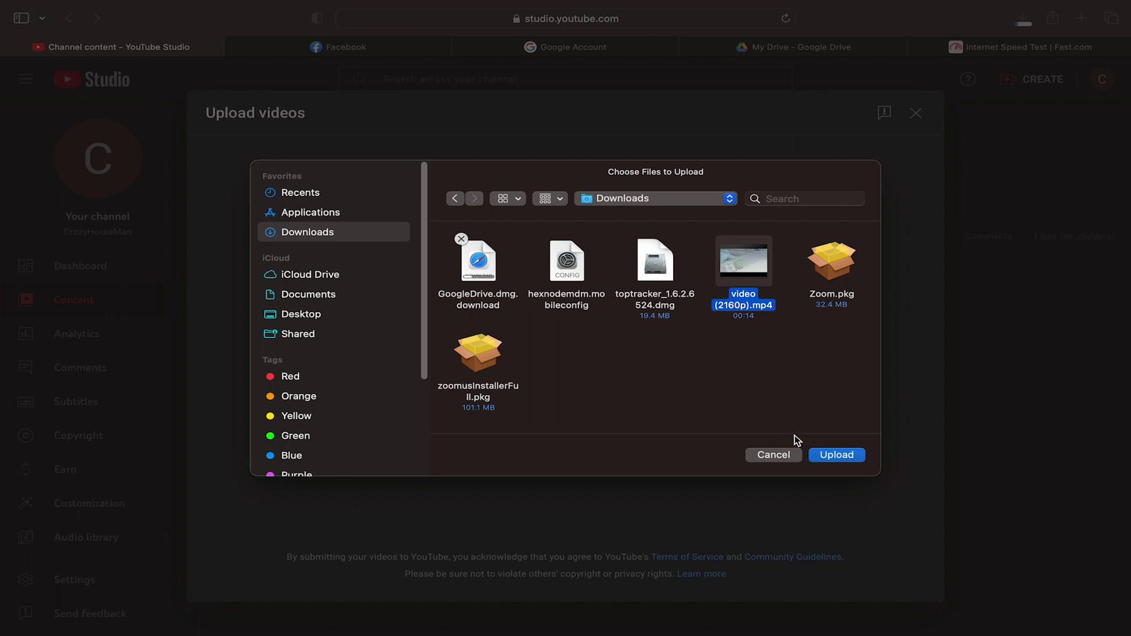
{"action": "left_click", "coordinate": [825, 456]}
{"action": "type", "text": "Test Video"}
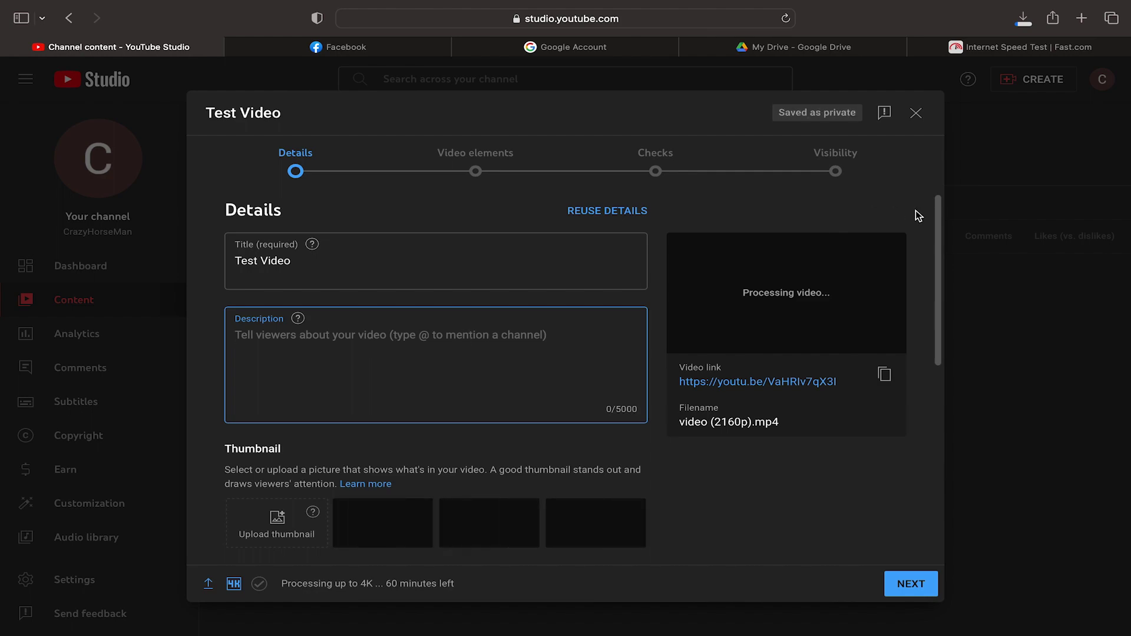
Step: Advance Test Video past Details, Video elements and Checks to the Visibility step
{"action": "scroll", "coordinate": [916, 210], "scroll_direction": "down", "scroll_amount": 5}
{"action": "scroll", "coordinate": [922, 248], "scroll_direction": "down", "scroll_amount": 5}
{"action": "scroll", "coordinate": [930, 283], "scroll_direction": "down", "scroll_amount": 5}
{"action": "scroll", "coordinate": [935, 295], "scroll_direction": "down", "scroll_amount": 5}
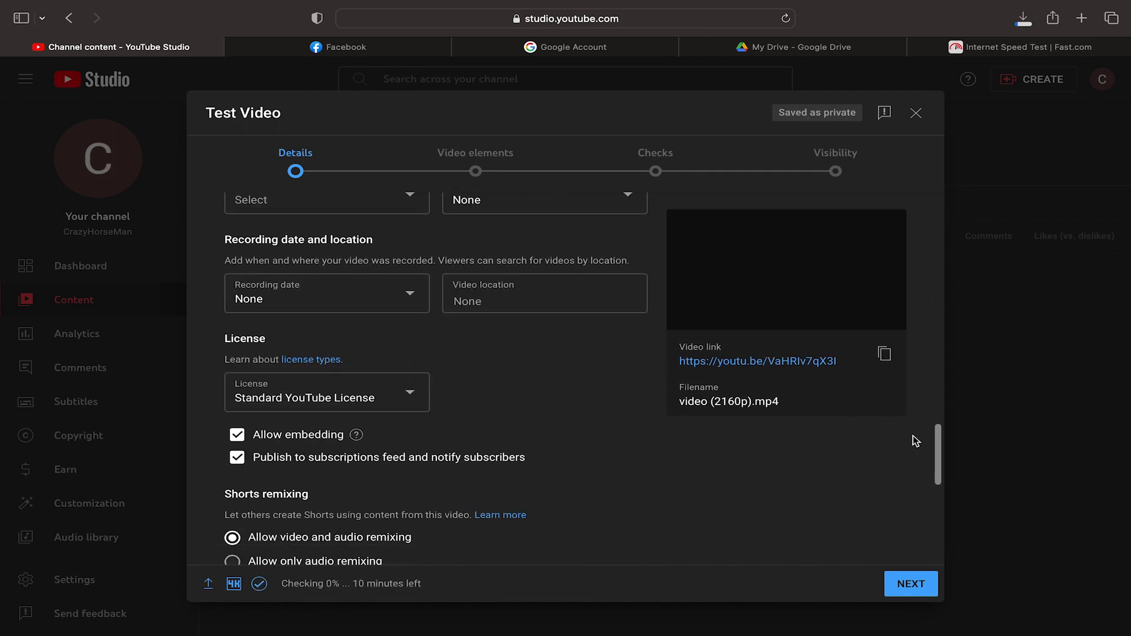
{"action": "scroll", "coordinate": [916, 441], "scroll_direction": "down", "scroll_amount": 5}
{"action": "left_click", "coordinate": [911, 584]}
{"action": "scroll", "coordinate": [938, 434], "scroll_direction": "down", "scroll_amount": 5}
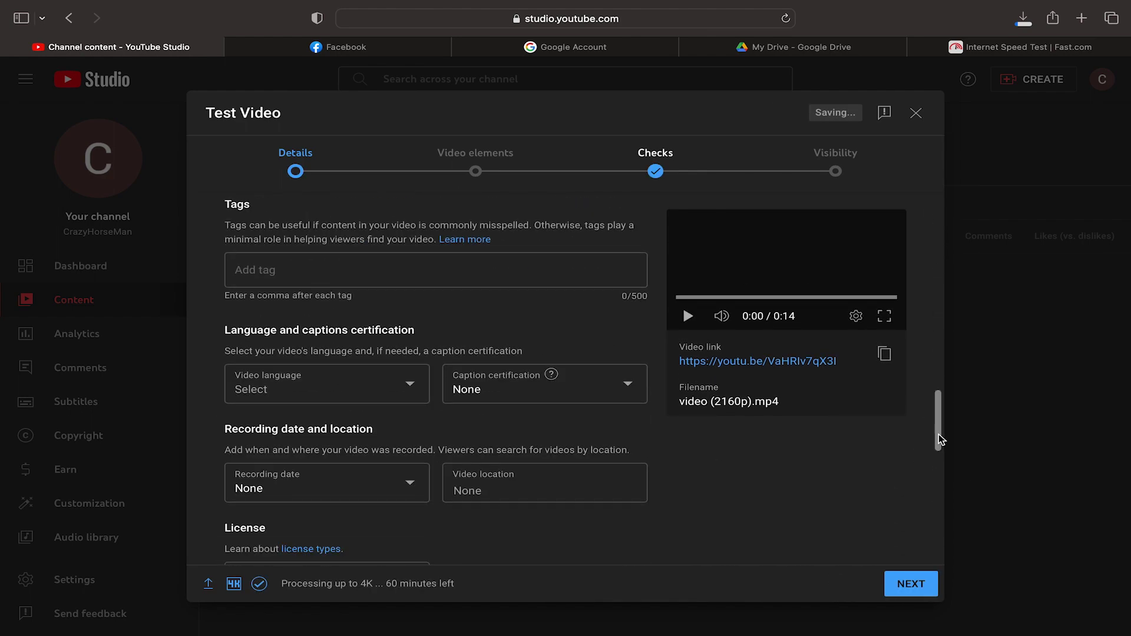
{"action": "left_click", "coordinate": [911, 583]}
{"action": "left_click", "coordinate": [753, 291]}
{"action": "left_click", "coordinate": [903, 587]}
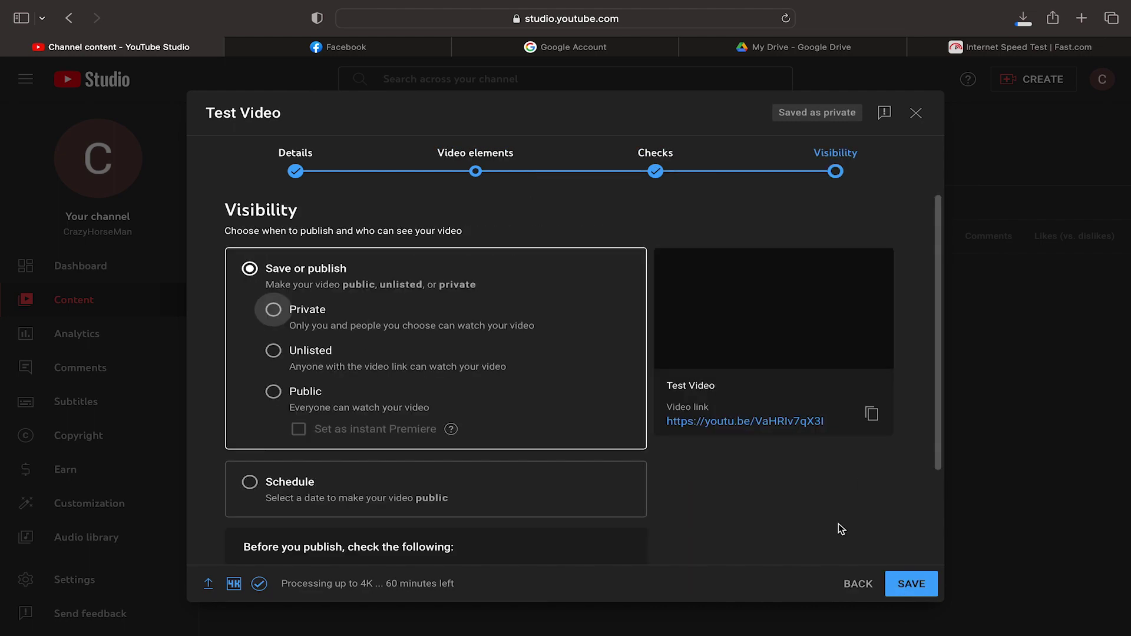
Step: Set Test Video's visibility to Private and save it
{"action": "left_click", "coordinate": [912, 584]}
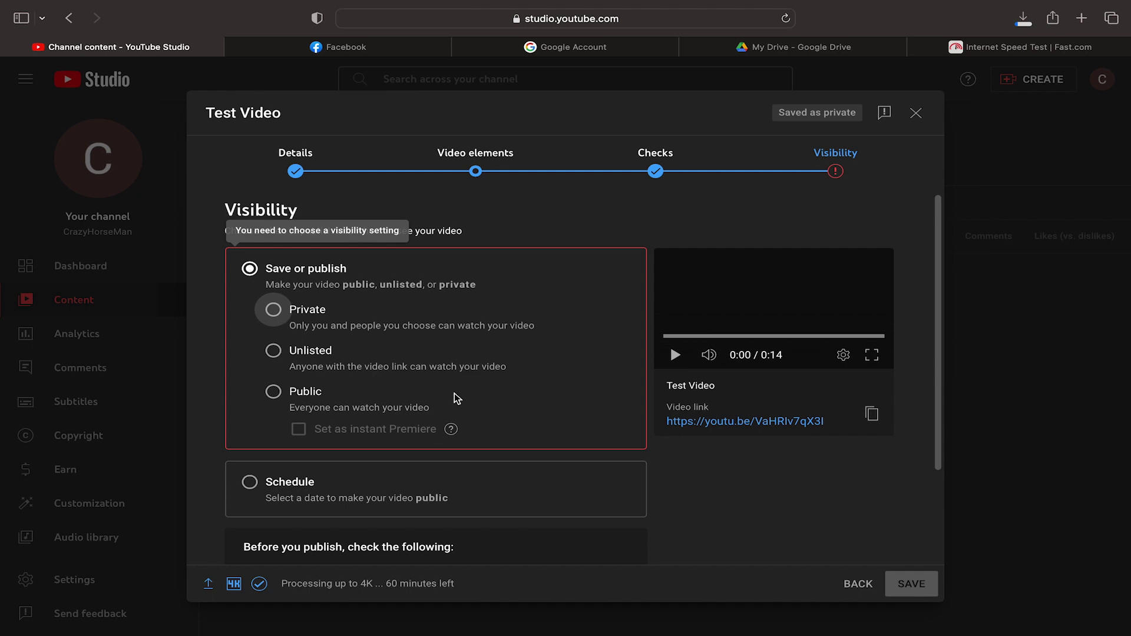
{"action": "left_click", "coordinate": [274, 310]}
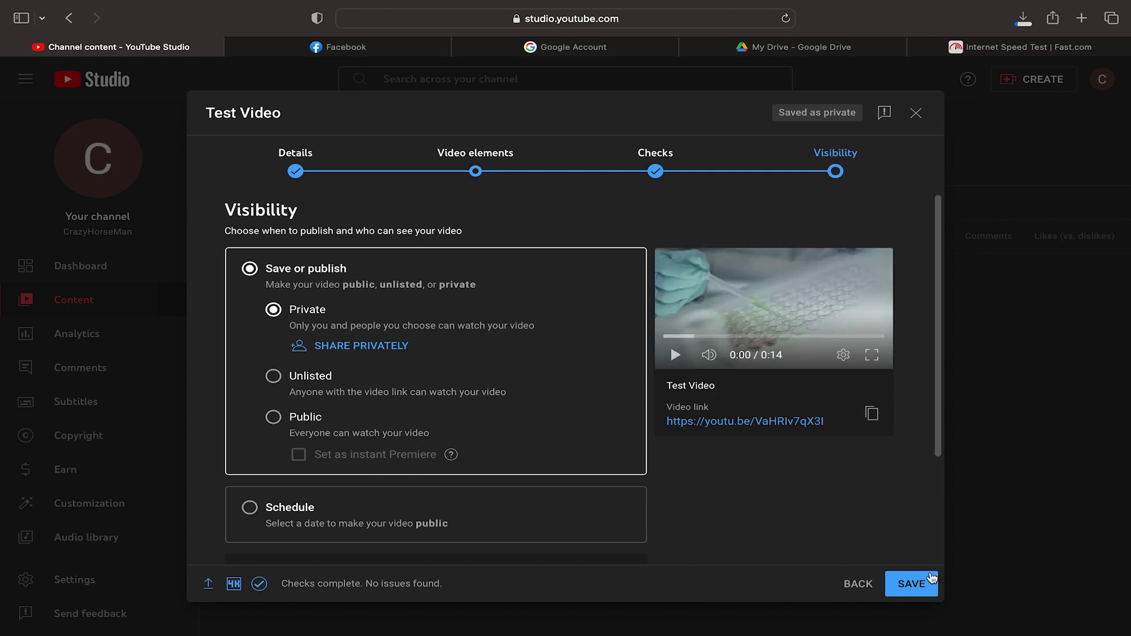
{"action": "left_click", "coordinate": [916, 584]}
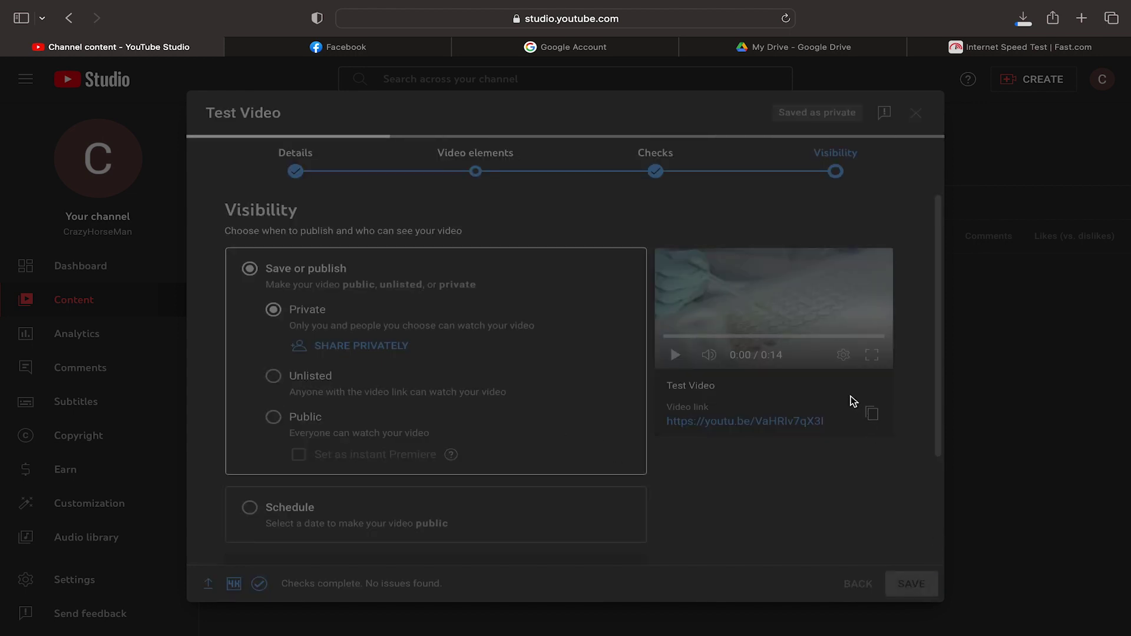